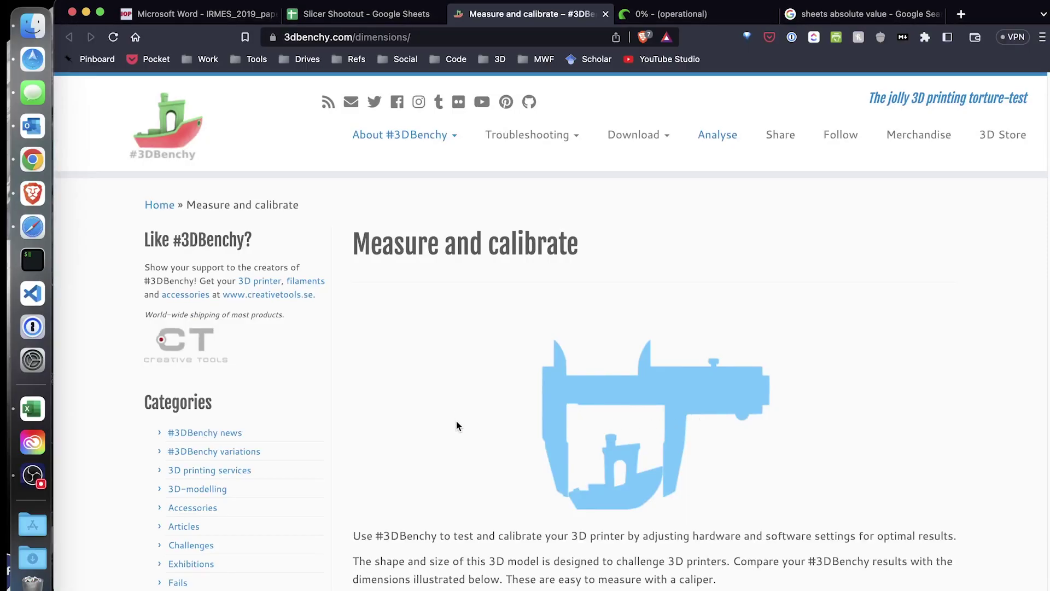
# Step: Scroll the 3DBenchy dimensions from the 23.00 mm bridge roof to 60.00 length, 31.00 width, 48.00 height
pyautogui.scroll(-9, 453, 430)
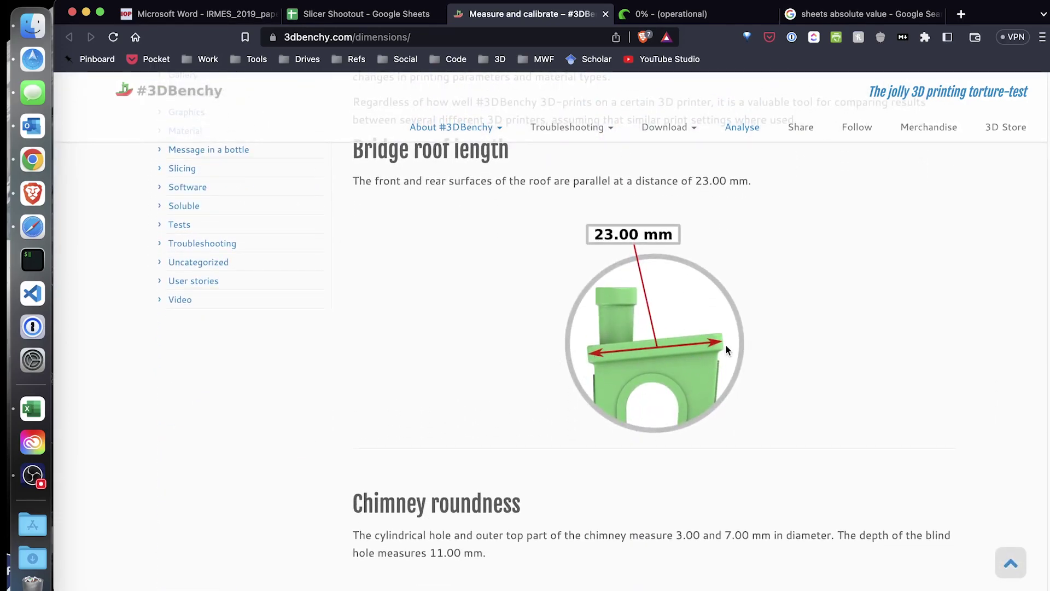
pyautogui.scroll(4, 580, 376)
pyautogui.scroll(-4, 579, 350)
pyautogui.scroll(-5, 650, 350)
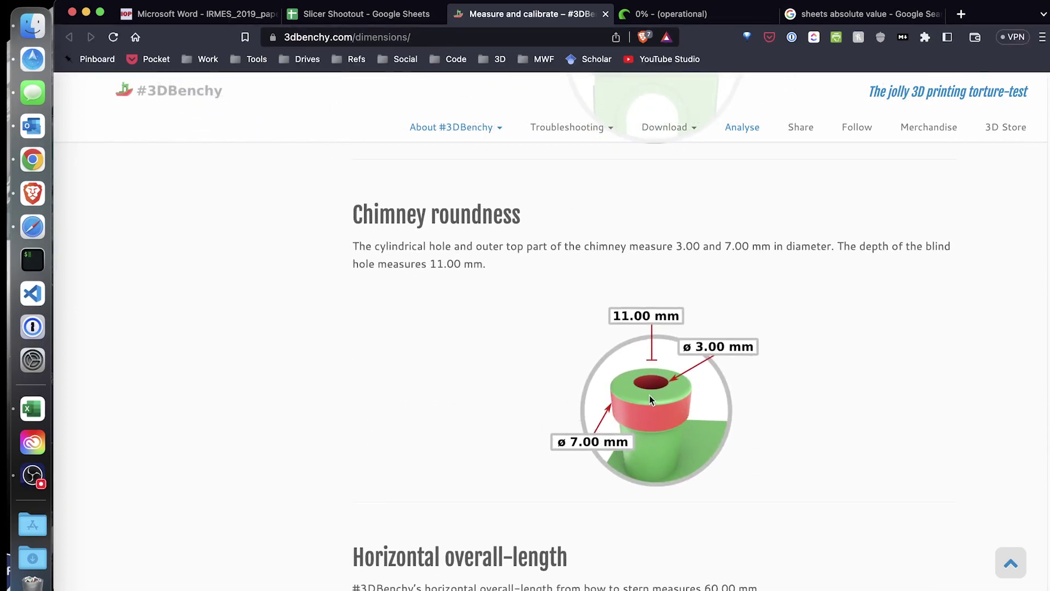
pyautogui.scroll(-5, 616, 431)
pyautogui.scroll(1, 613, 432)
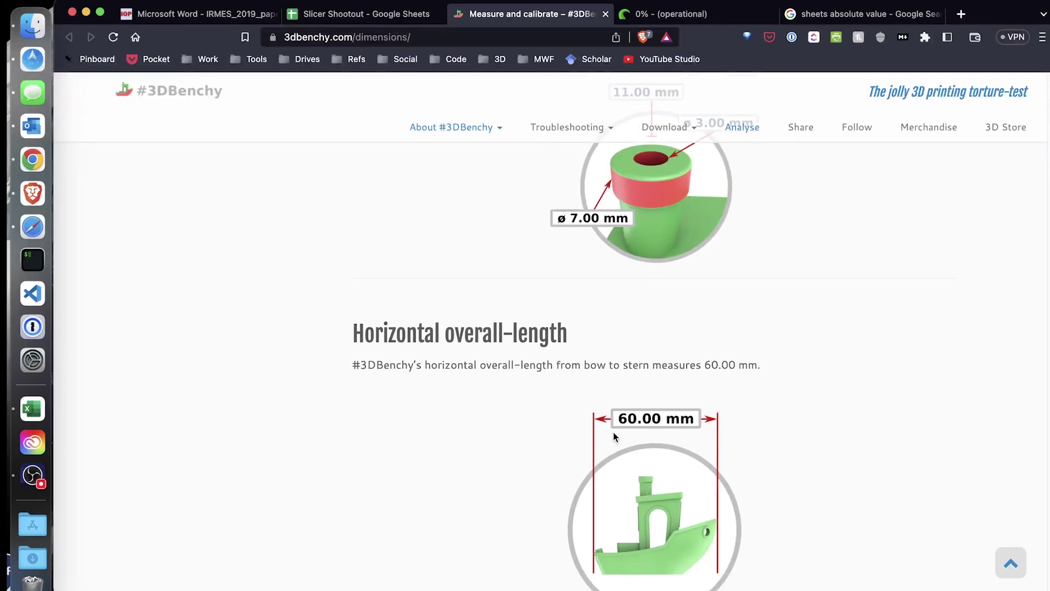
pyautogui.scroll(-1, 613, 432)
pyautogui.scroll(5, 629, 297)
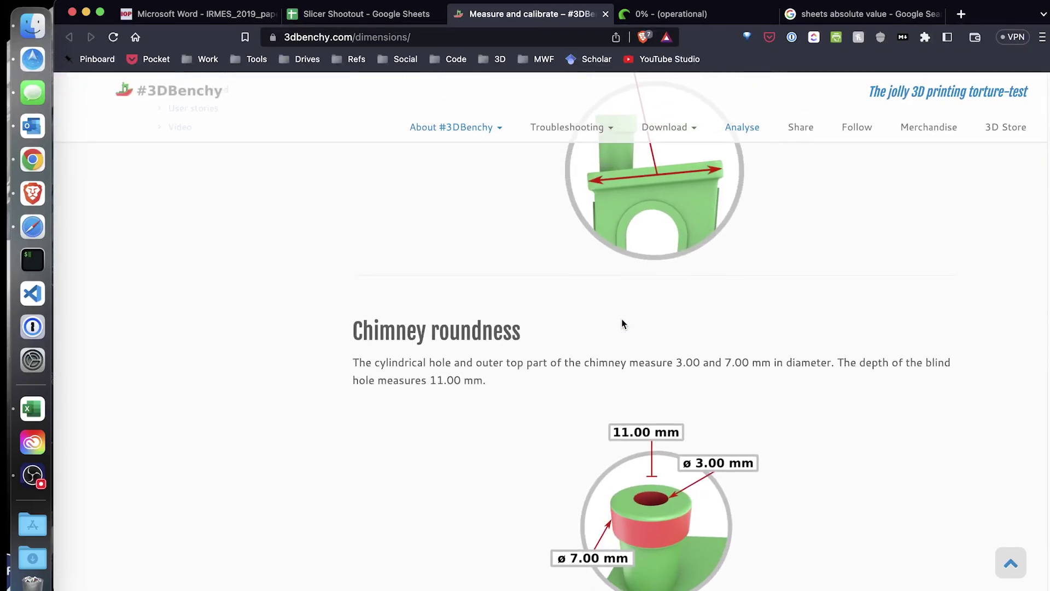
pyautogui.scroll(-1, 596, 421)
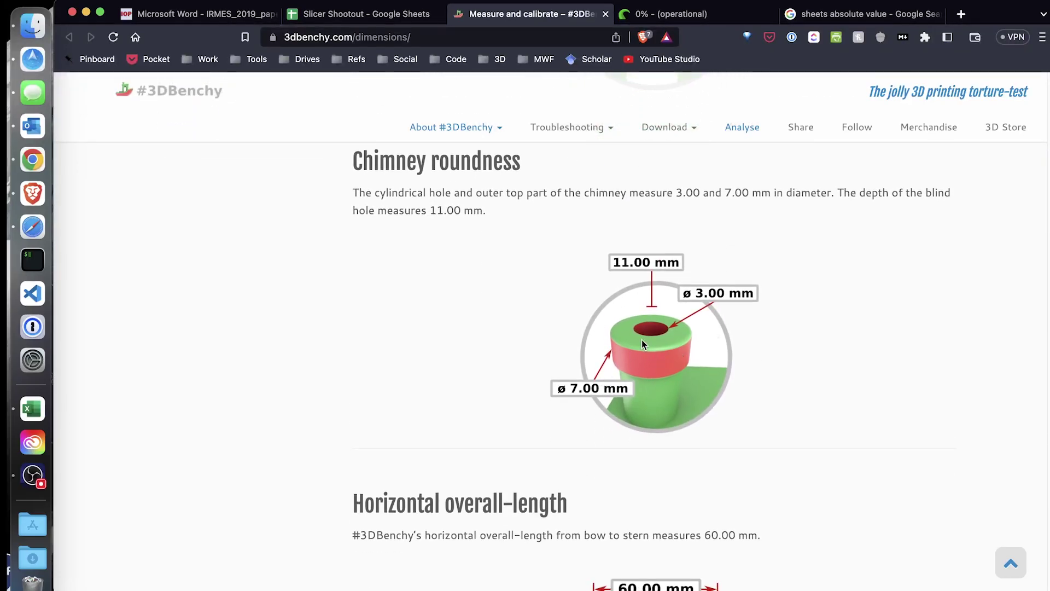
pyautogui.scroll(-5, 623, 414)
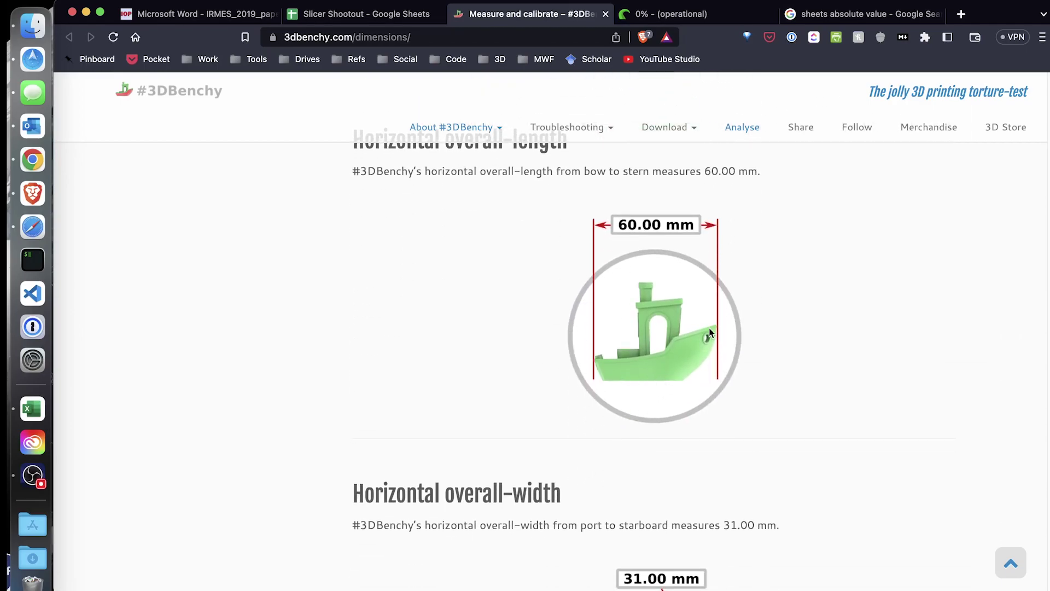
pyautogui.scroll(2, 711, 333)
pyautogui.scroll(-2, 692, 347)
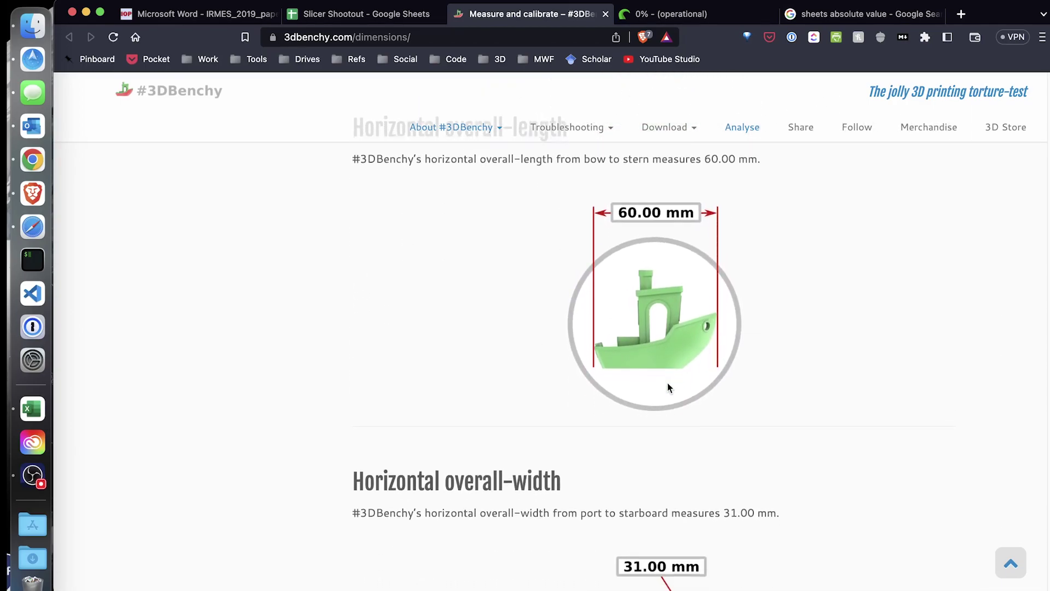
pyautogui.scroll(-4, 667, 384)
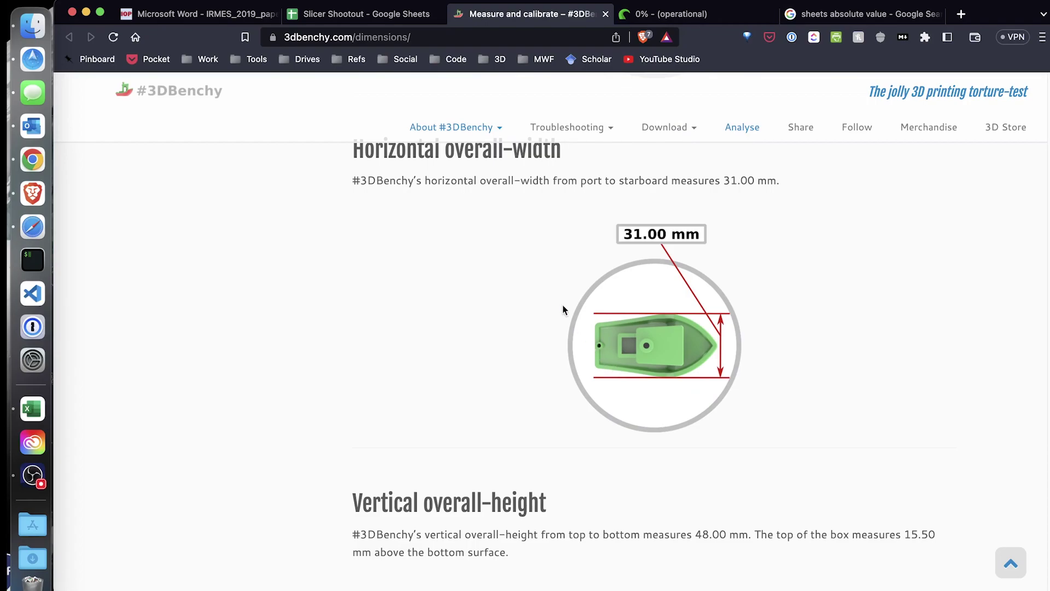
pyautogui.scroll(-3, 654, 330)
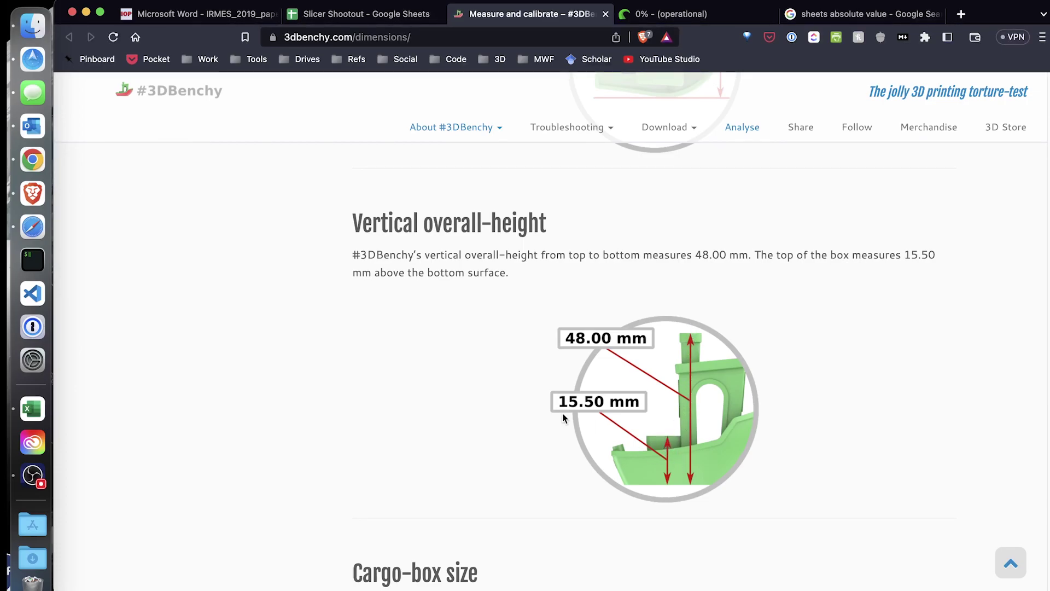
# Step: Read the Cargo-box through Bow overhang values, then show OctoPrint's 380-job Print Job History
pyautogui.scroll(-5, 494, 408)
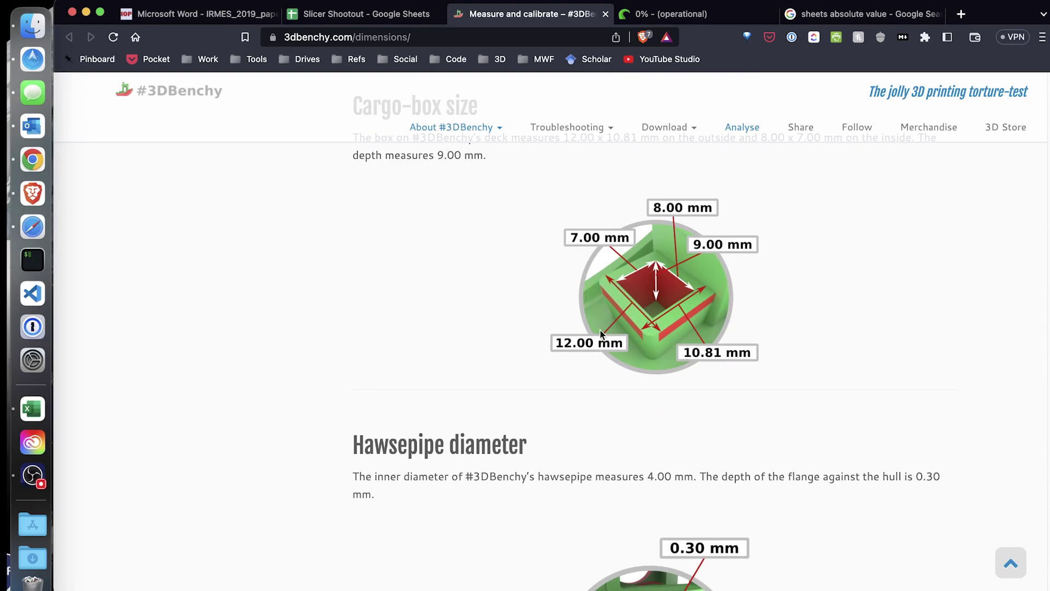
pyautogui.scroll(-3, 601, 333)
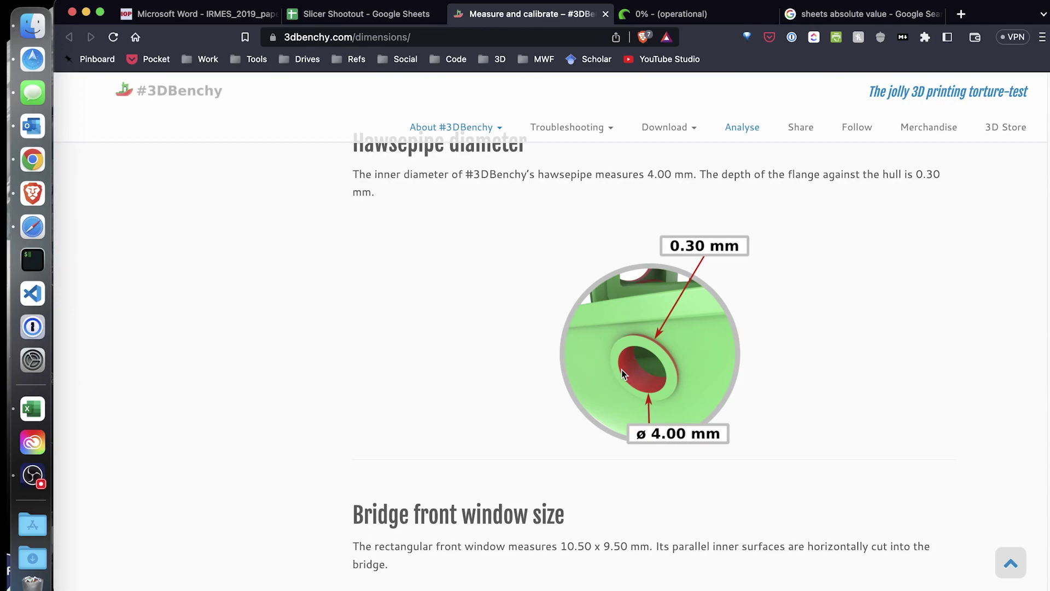
pyautogui.scroll(-5, 619, 377)
pyautogui.scroll(1, 619, 378)
pyautogui.scroll(-2, 618, 379)
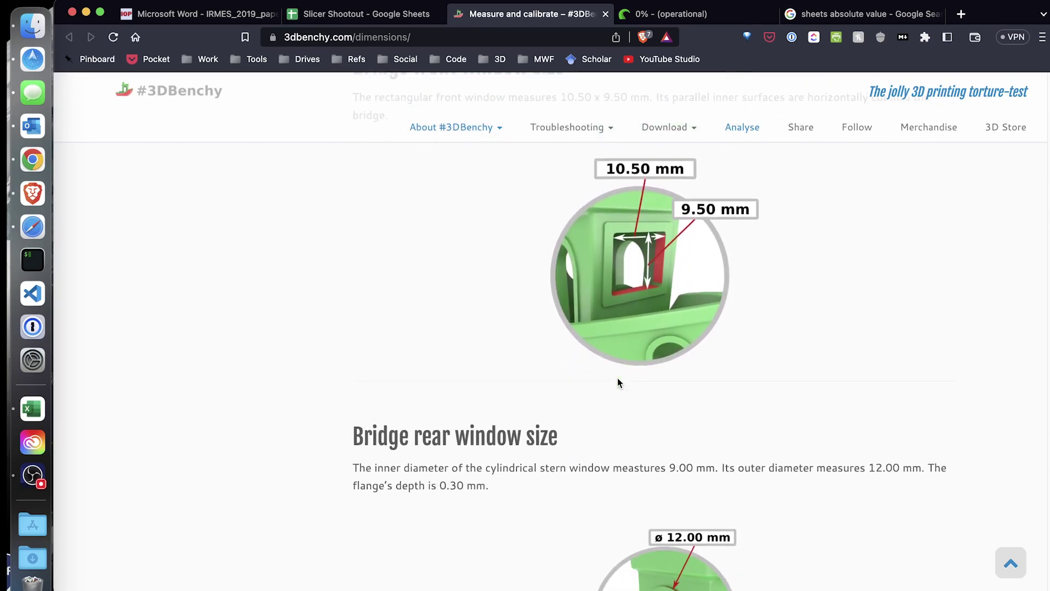
pyautogui.scroll(-5, 618, 378)
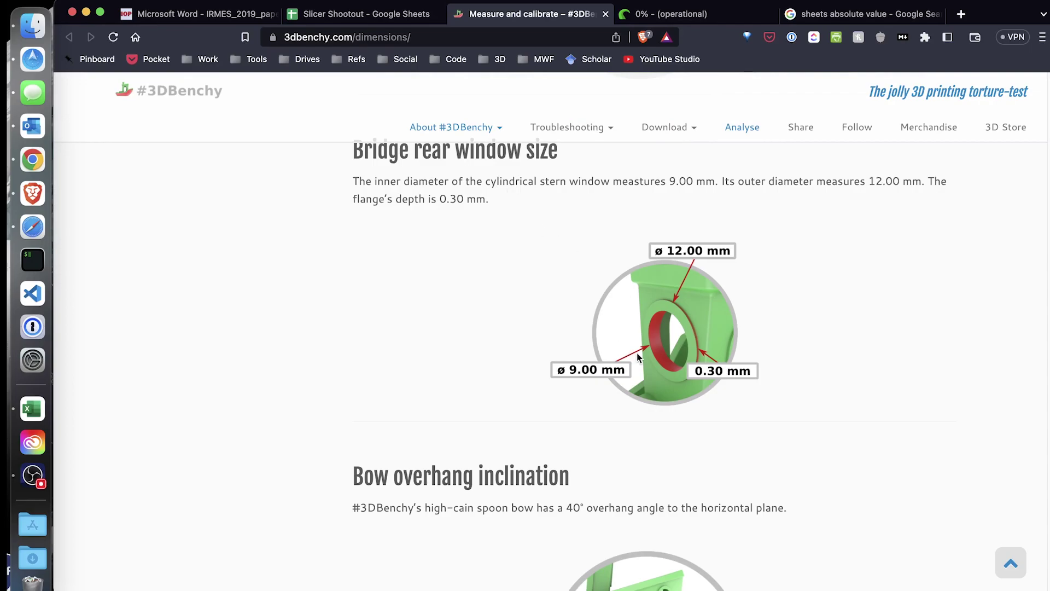
pyautogui.scroll(-3, 590, 369)
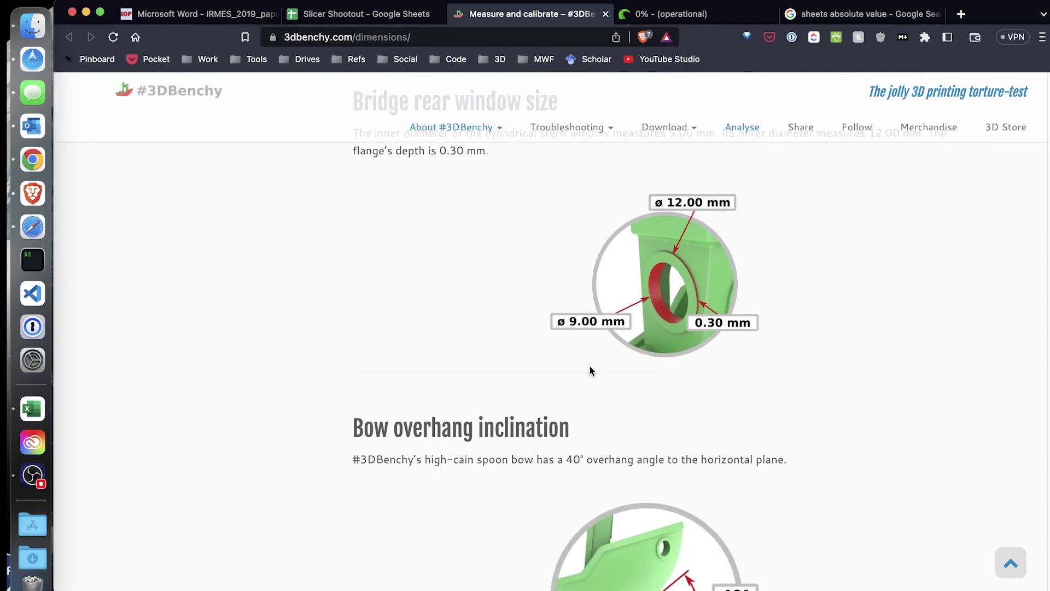
pyautogui.scroll(3, 589, 370)
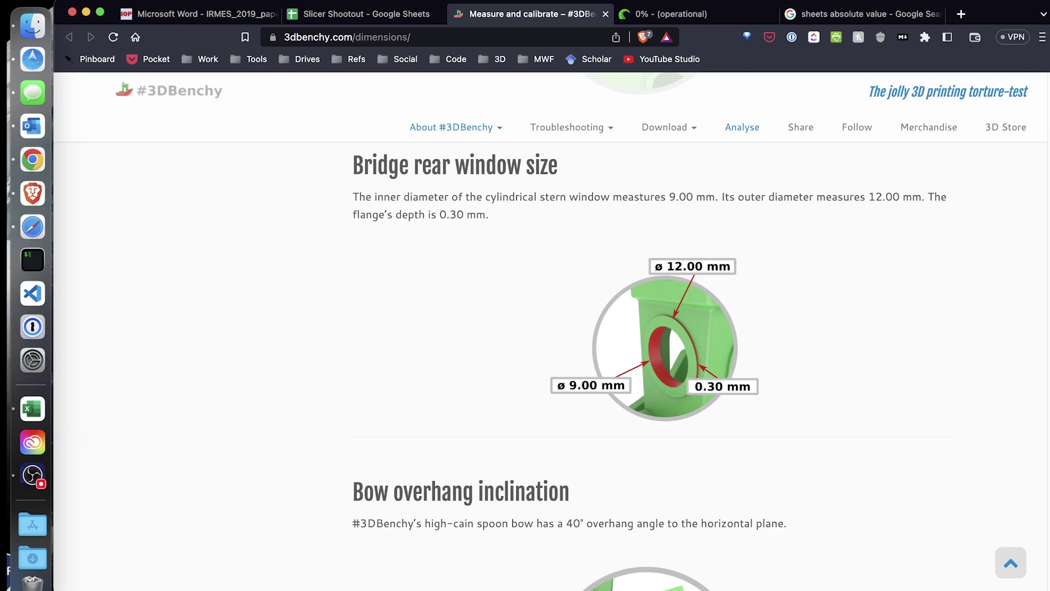
pyautogui.click(722, 14)
# Step: Check the Cura_3DBenchy job's 0.28$ cost and its 3.70 m, 11.04 g filament use
pyautogui.scroll(10, 528, 416)
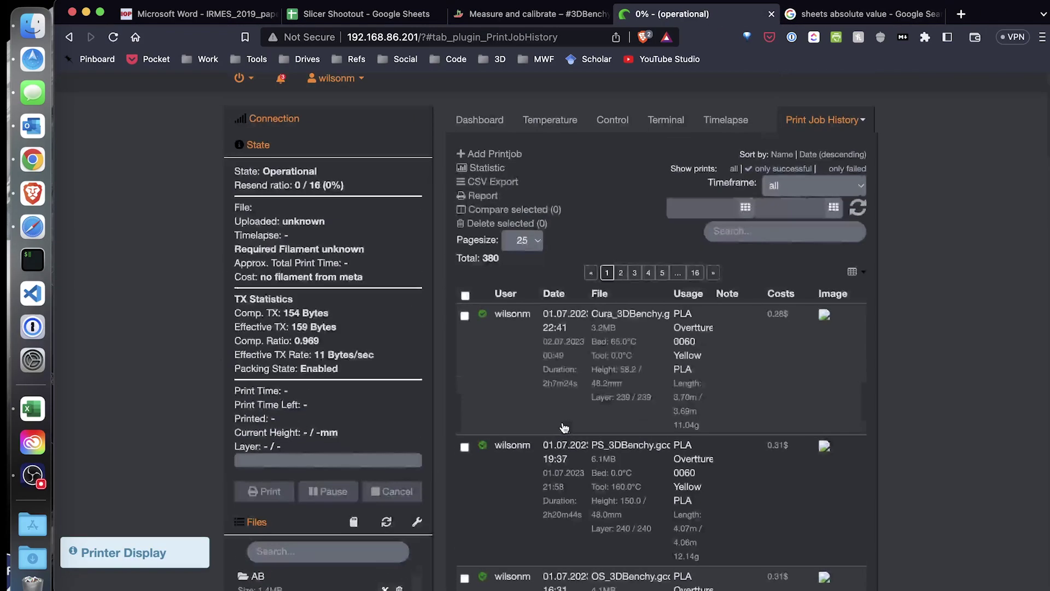
pyautogui.scroll(-5, 675, 327)
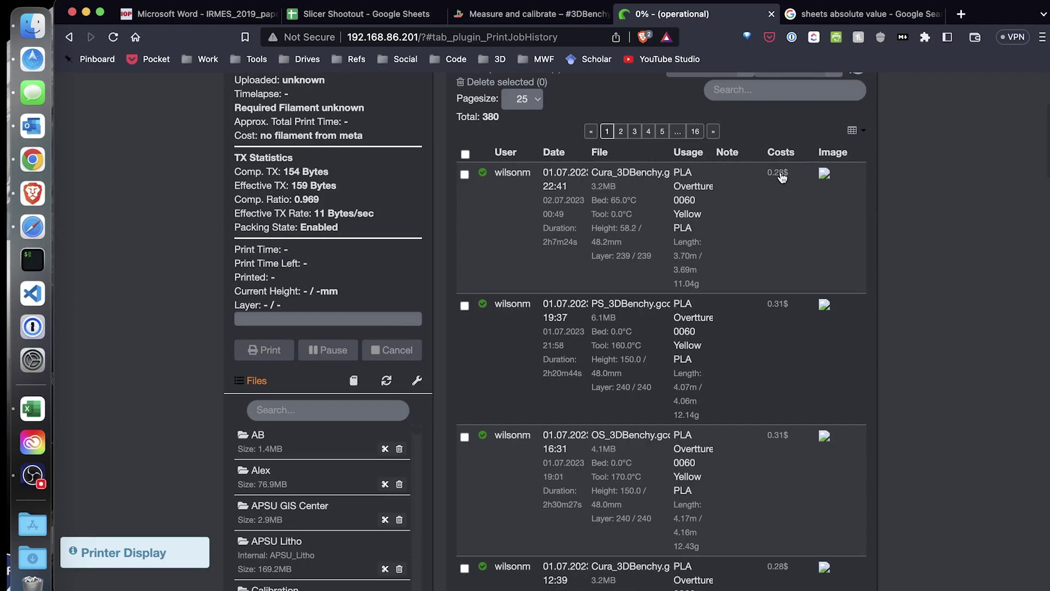
pyautogui.moveTo(791, 175); pyautogui.dragTo(763, 183)
pyautogui.click(777, 196)
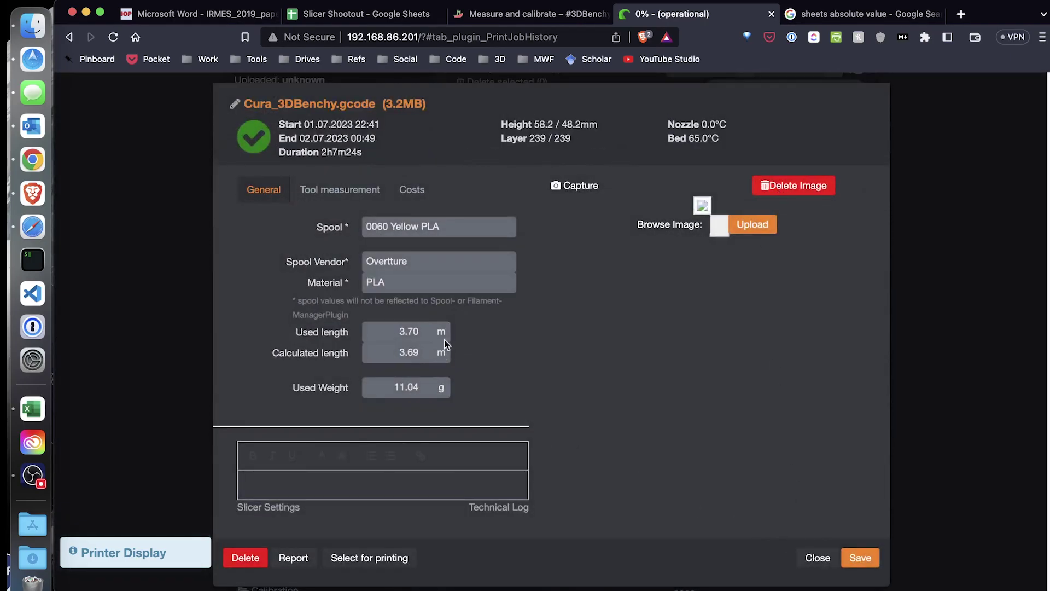
pyautogui.press('Escape')
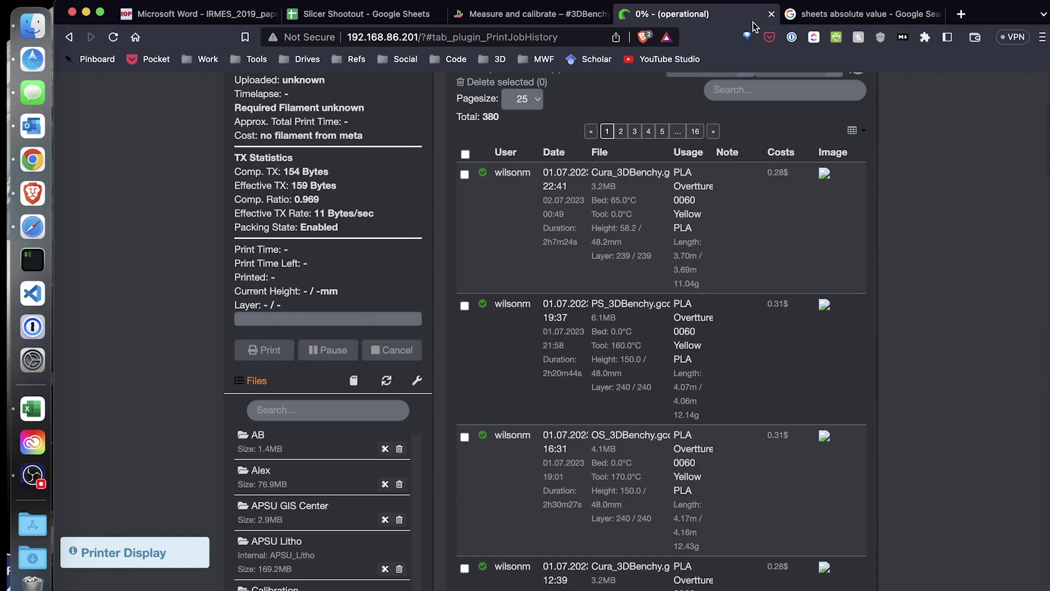
pyautogui.press('super+2')
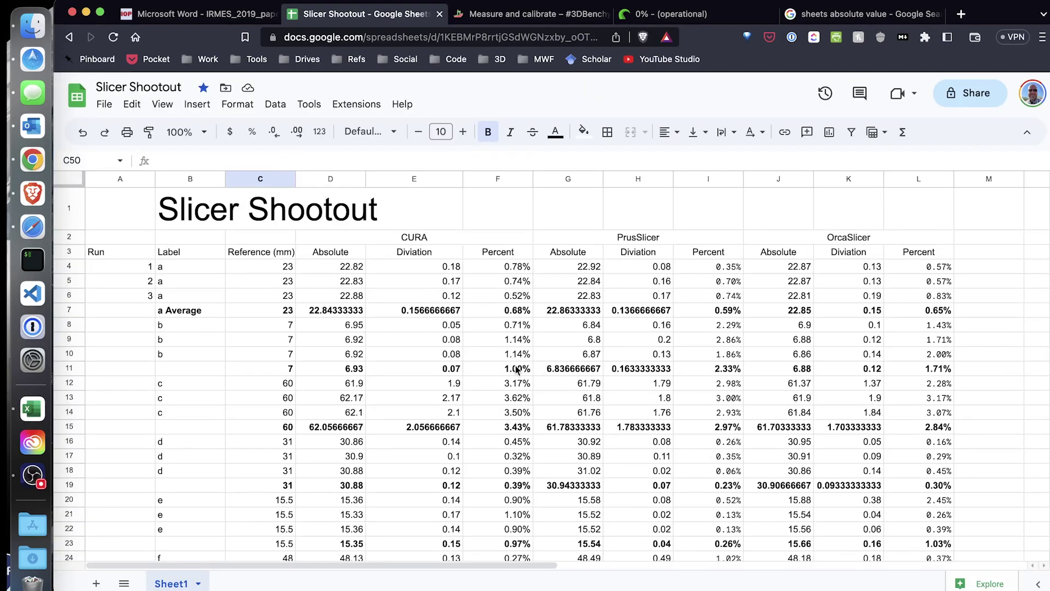
pyautogui.scroll(-10, 509, 383)
pyautogui.scroll(-15, 502, 389)
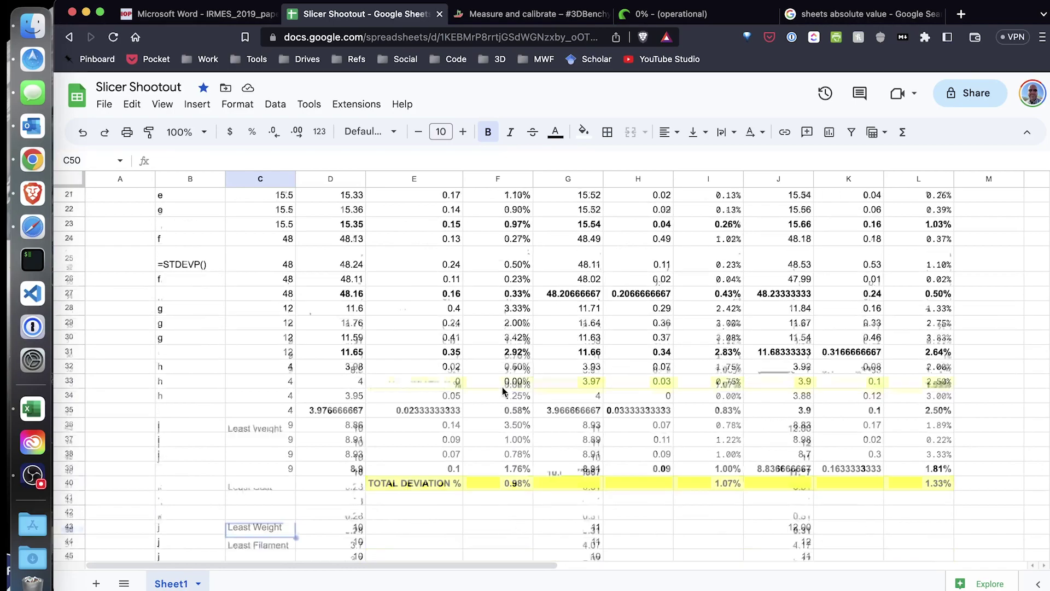
pyautogui.scroll(8, 502, 389)
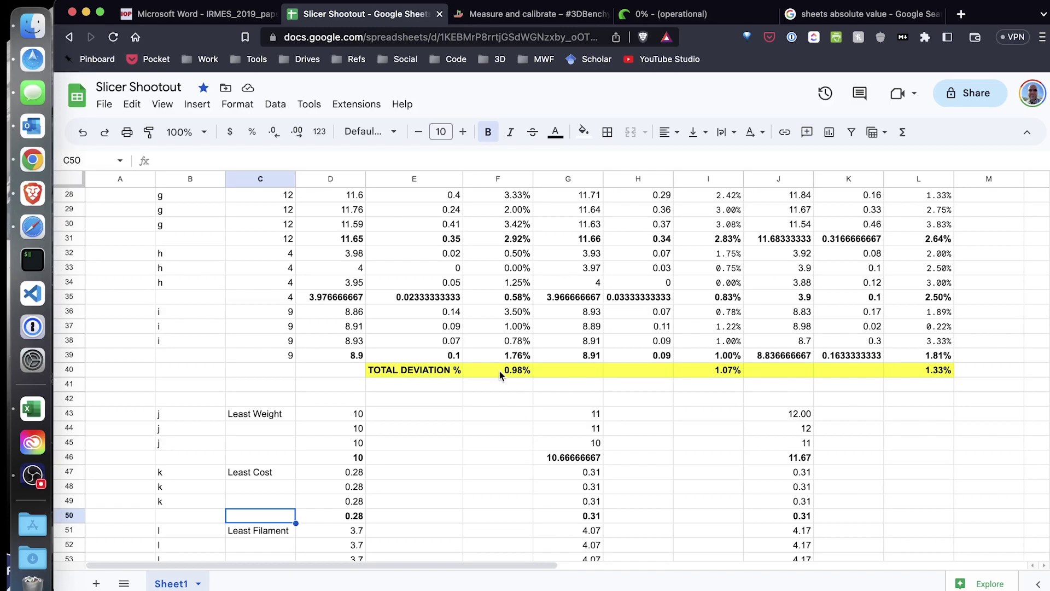
pyautogui.scroll(9, 502, 328)
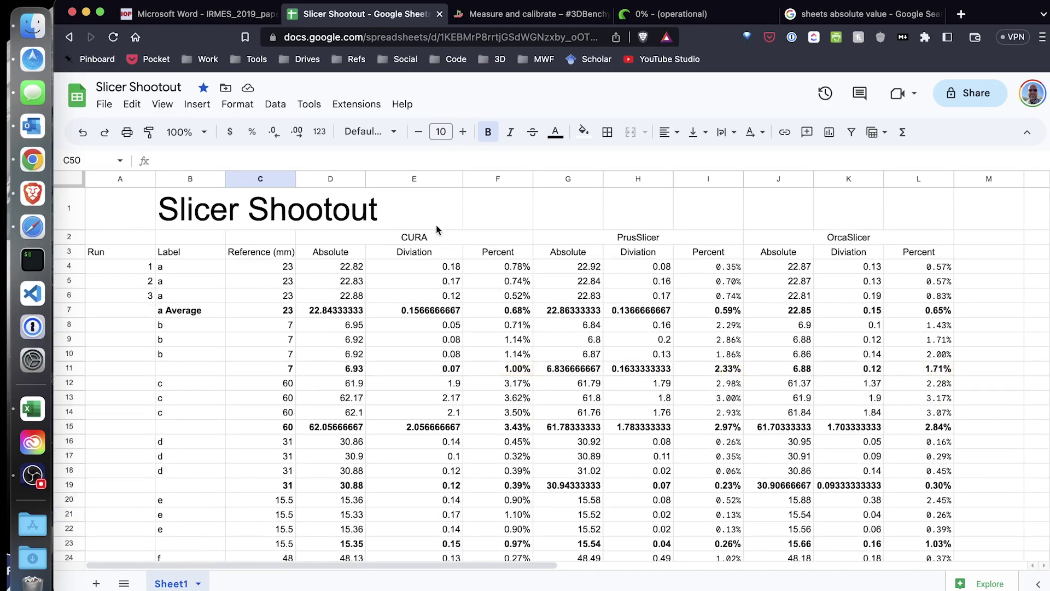
pyautogui.scroll(-6, 424, 280)
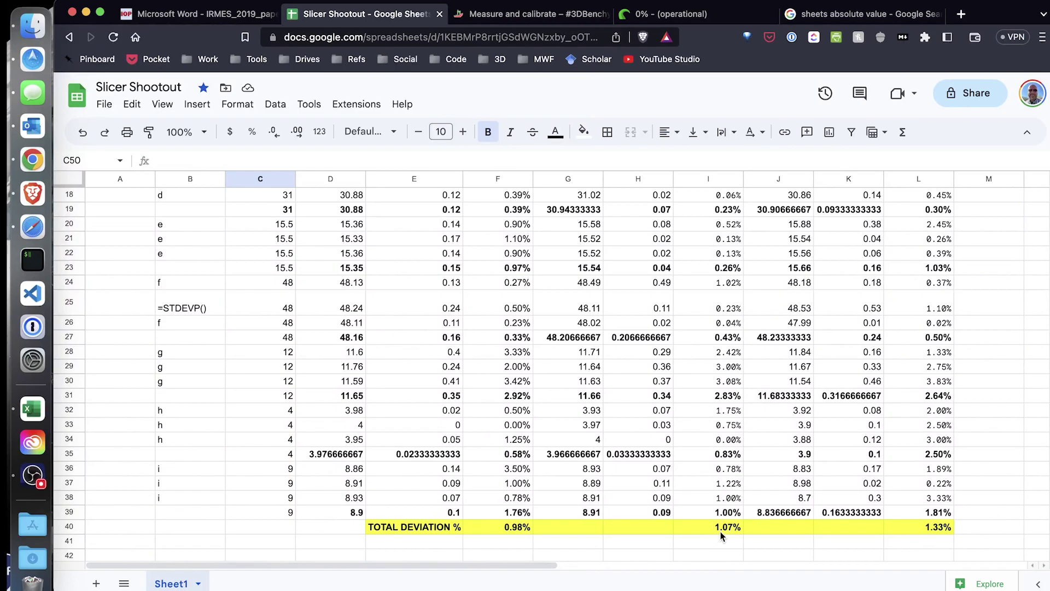
pyautogui.scroll(6, 726, 531)
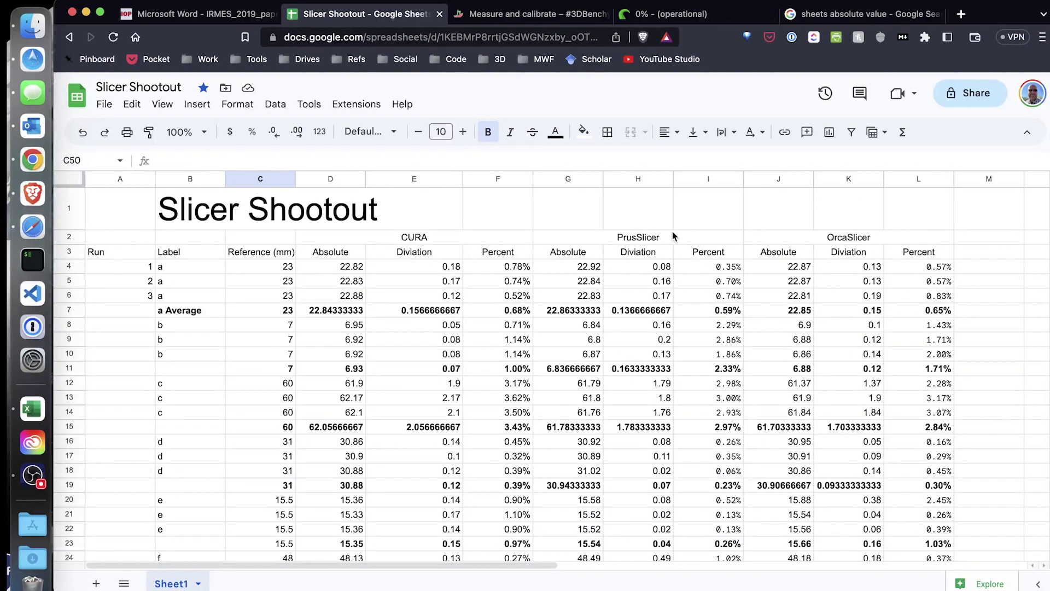
pyautogui.scroll(-8, 759, 415)
pyautogui.scroll(8, 838, 441)
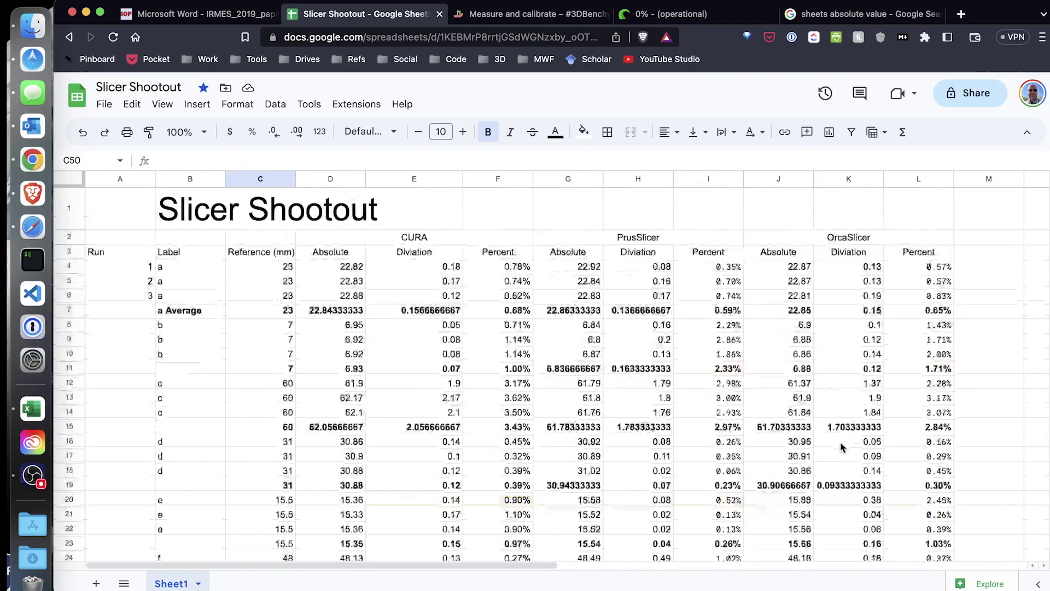
pyautogui.scroll(-2, 844, 433)
pyautogui.scroll(2, 844, 433)
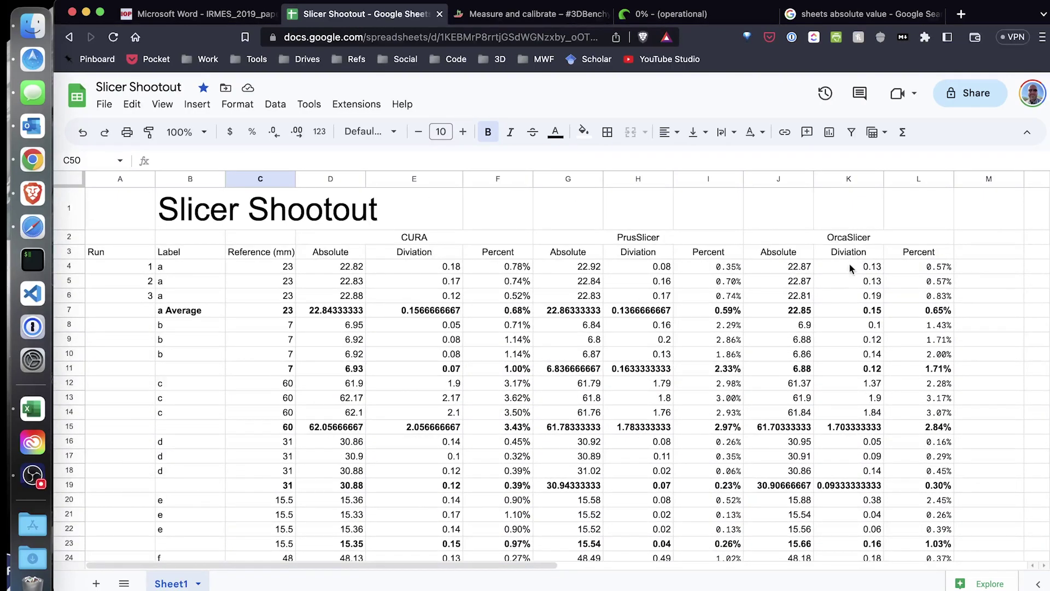
pyautogui.scroll(-10, 851, 268)
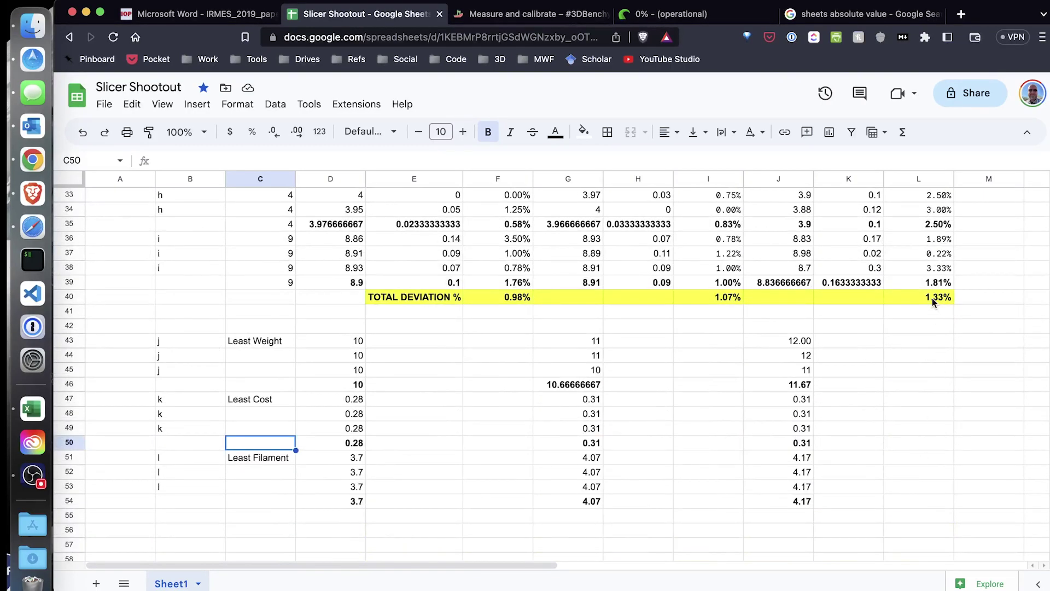
pyautogui.scroll(10, 779, 377)
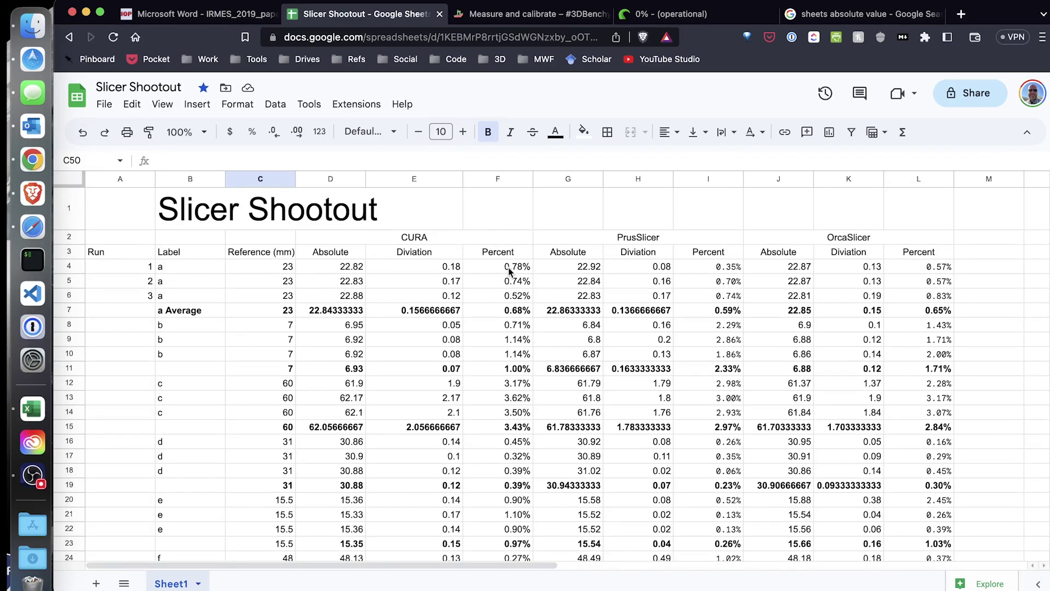
pyautogui.scroll(-5, 519, 317)
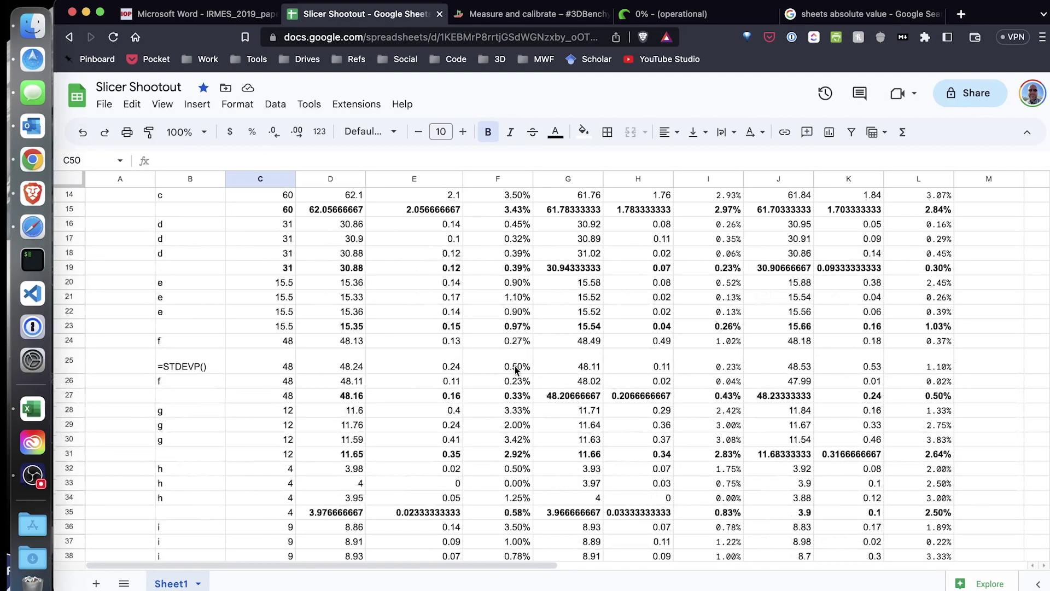
pyautogui.scroll(-4, 517, 370)
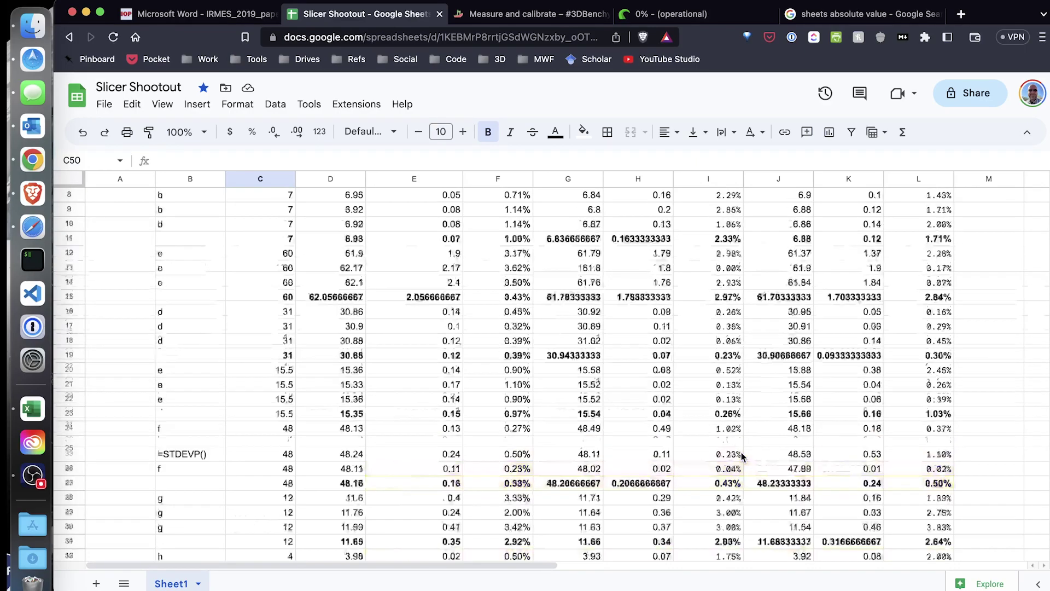
pyautogui.scroll(-5, 741, 455)
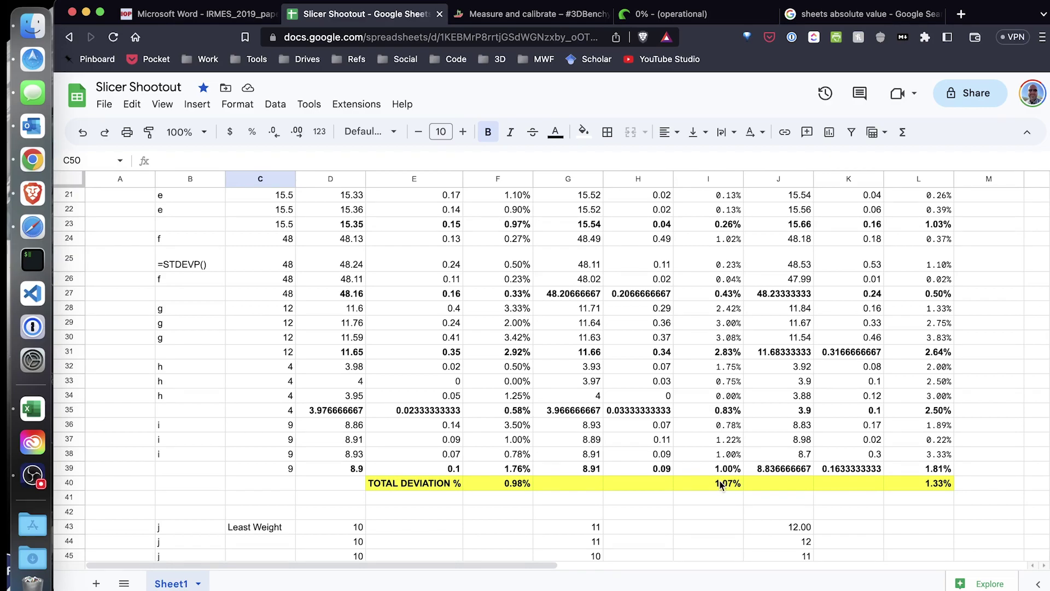
pyautogui.scroll(-1, 720, 484)
pyautogui.scroll(-4, 717, 481)
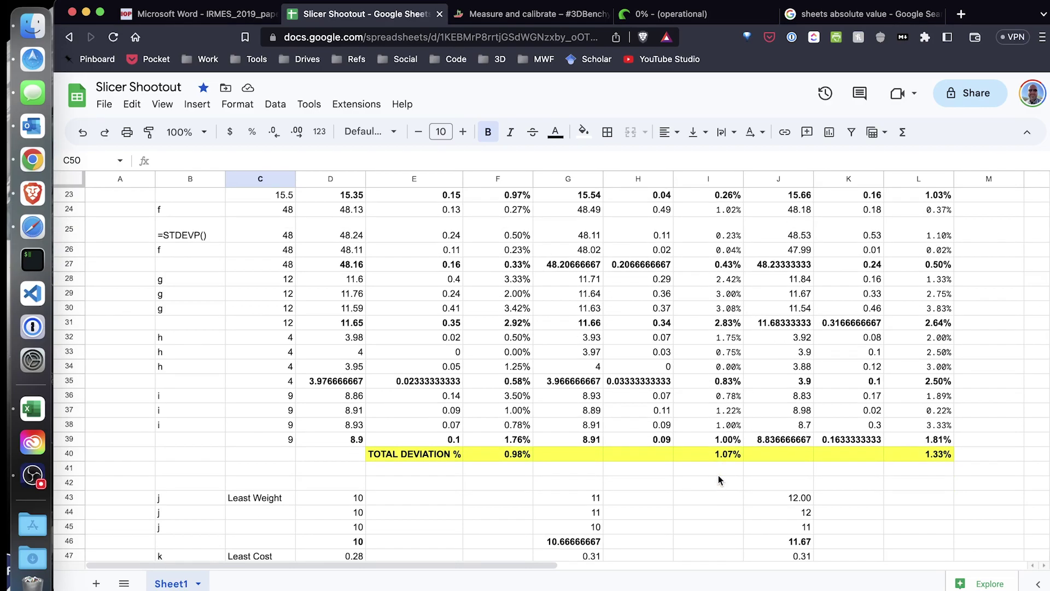
pyautogui.scroll(-1, 700, 474)
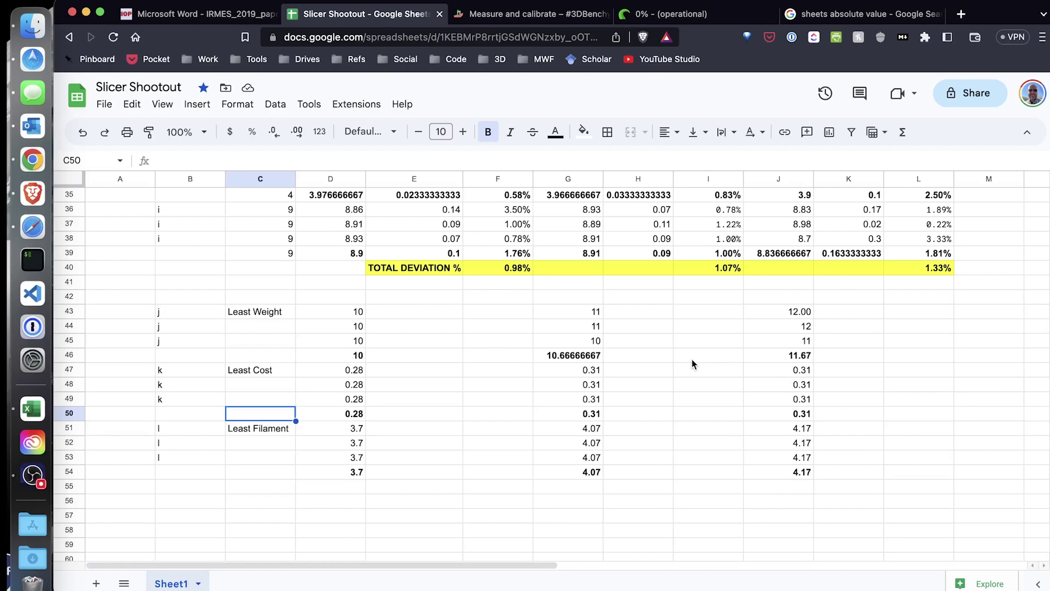
# Step: Select row 50 to see the 0.9 Least Cost total, then review the 3.7, 4.07, 4.17 Least Filament averages
pyautogui.click(71, 415)
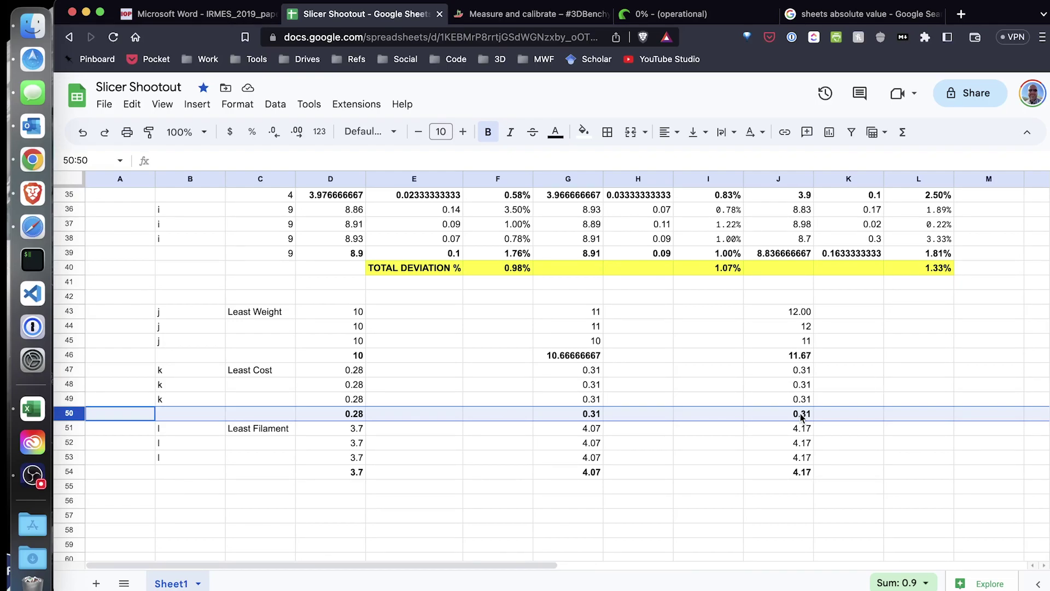
pyautogui.scroll(12, 798, 418)
pyautogui.scroll(-3, 720, 428)
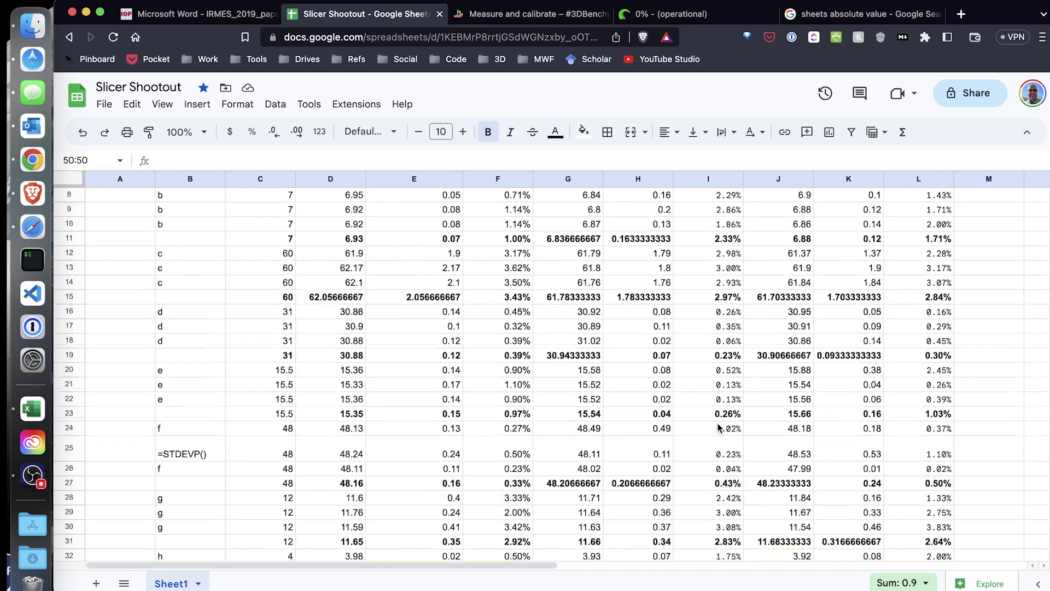
pyautogui.scroll(-10, 719, 427)
pyautogui.scroll(5, 693, 430)
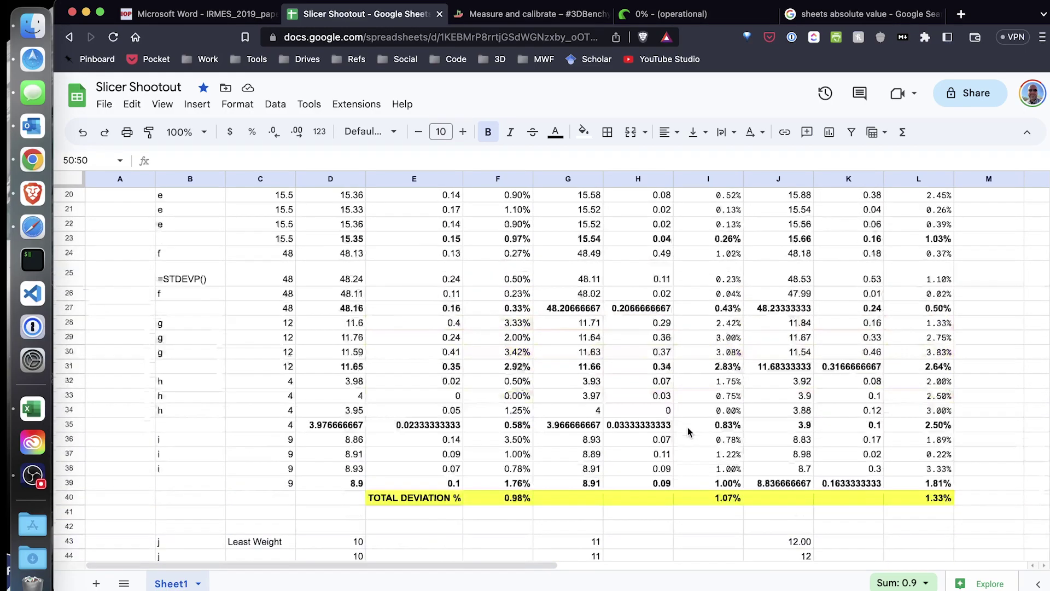
pyautogui.scroll(7, 688, 425)
pyautogui.scroll(-3, 688, 426)
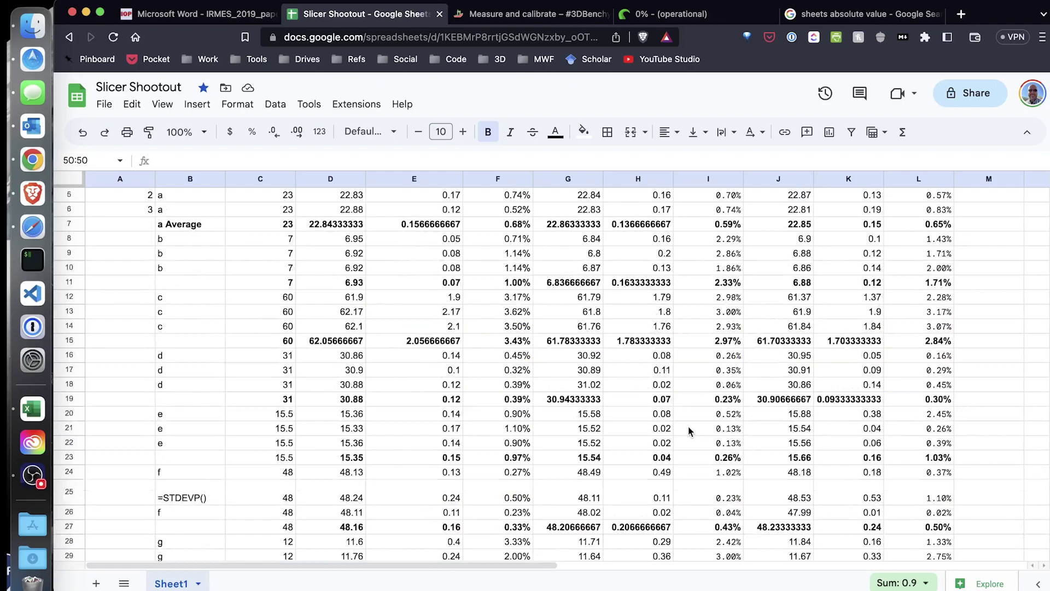
pyautogui.scroll(-5, 689, 426)
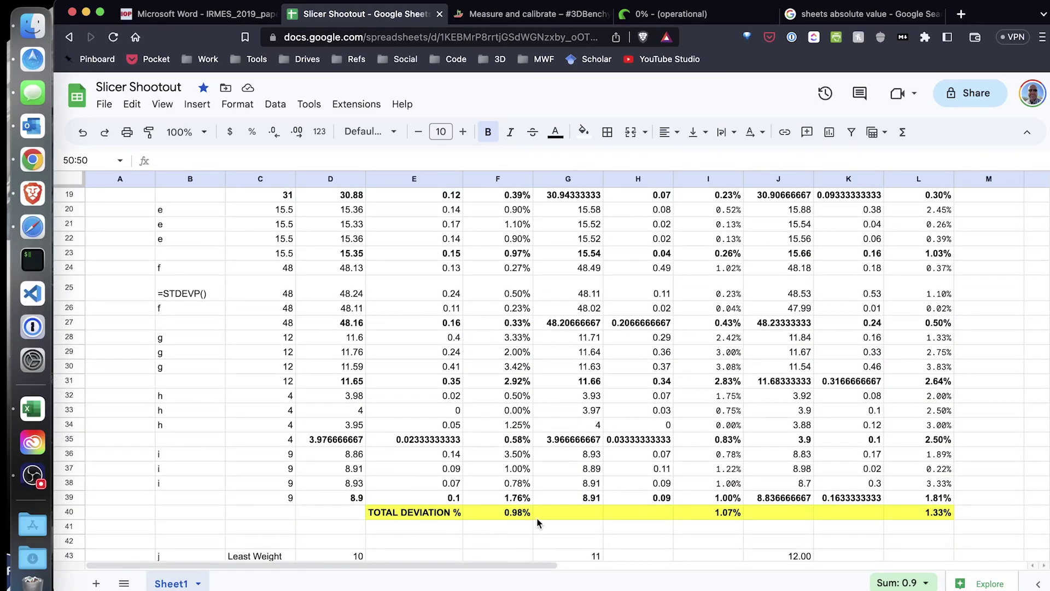
pyautogui.scroll(-4, 493, 511)
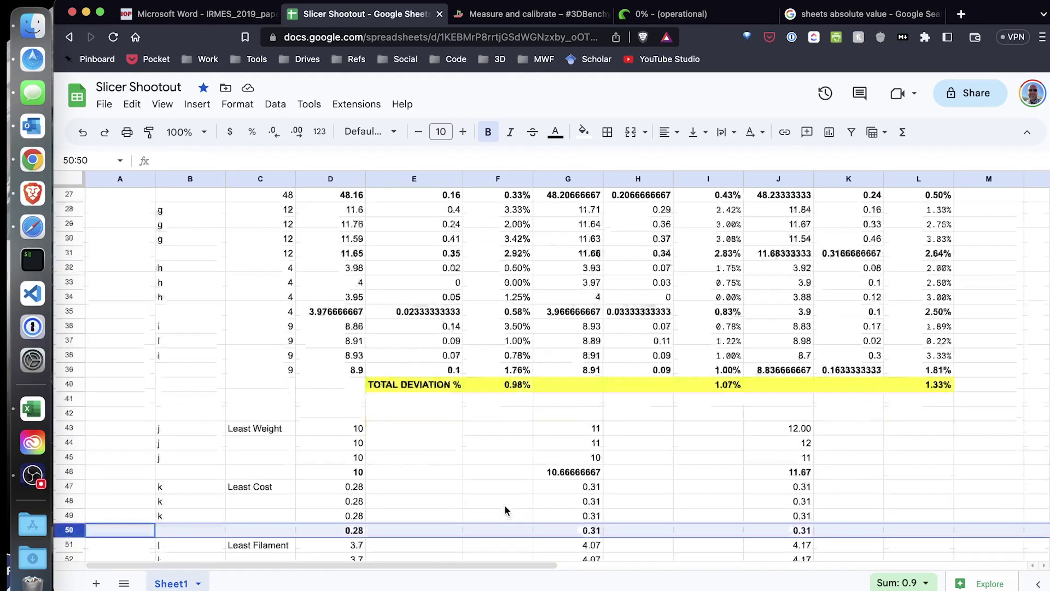